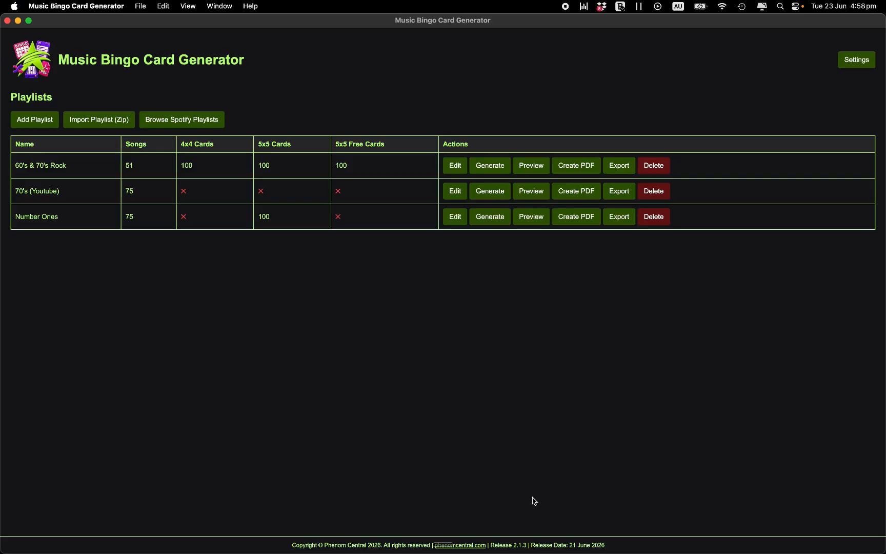
Create a new playlist named 'Tutorial' and add Thundertruck by AC/DC
{"action": "left_click", "coordinate": [26, 121]}
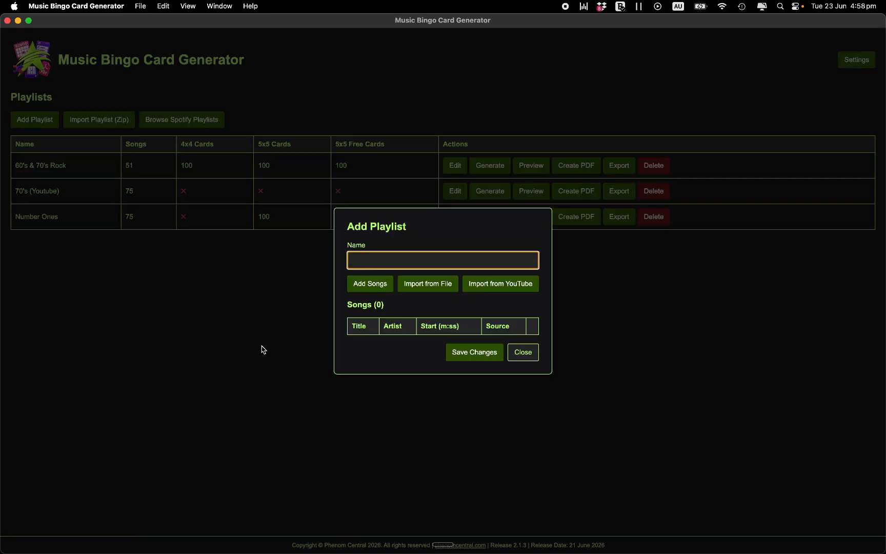
{"action": "type", "text": "Tutorial"}
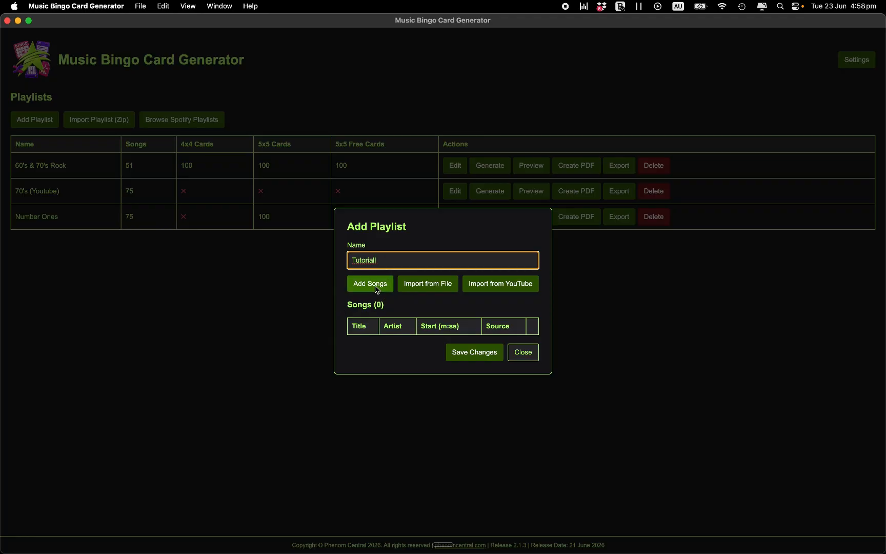
{"action": "left_click", "coordinate": [376, 287]}
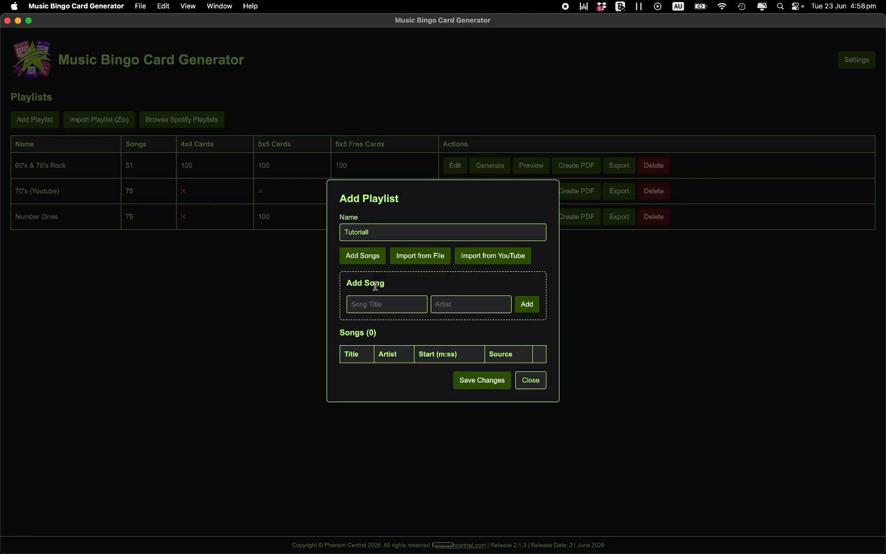
{"action": "left_click", "coordinate": [377, 308]}
{"action": "type", "text": "Thundertruck"}
{"action": "key", "text": "Tab"}
{"action": "type", "text": "AC/DC"}
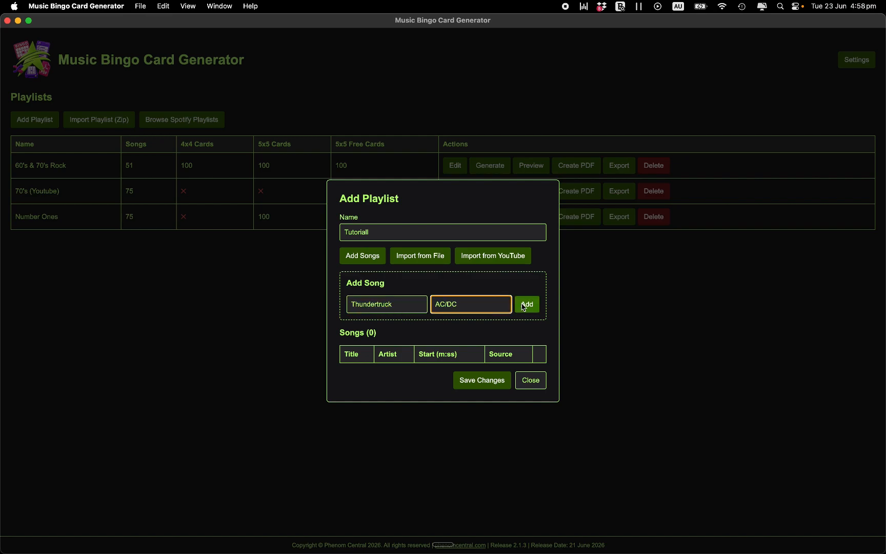
{"action": "left_click", "coordinate": [526, 304]}
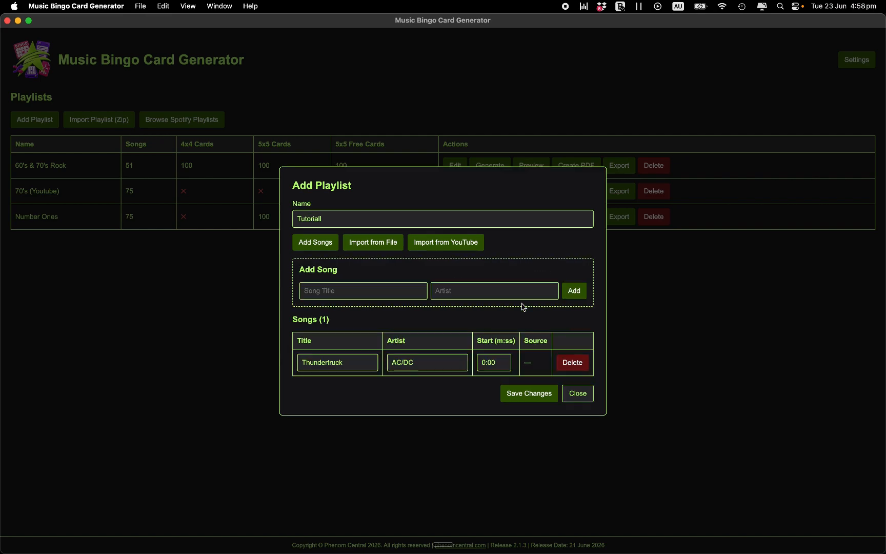
Add Angels by Robbie Williams and Mustang Sally by The Commitments to the playlist
{"action": "left_click", "coordinate": [392, 293]}
{"action": "type", "text": "Angels"}
{"action": "key", "text": "Tab"}
{"action": "type", "text": "Robbie Williams"}
{"action": "key", "text": "Return"}
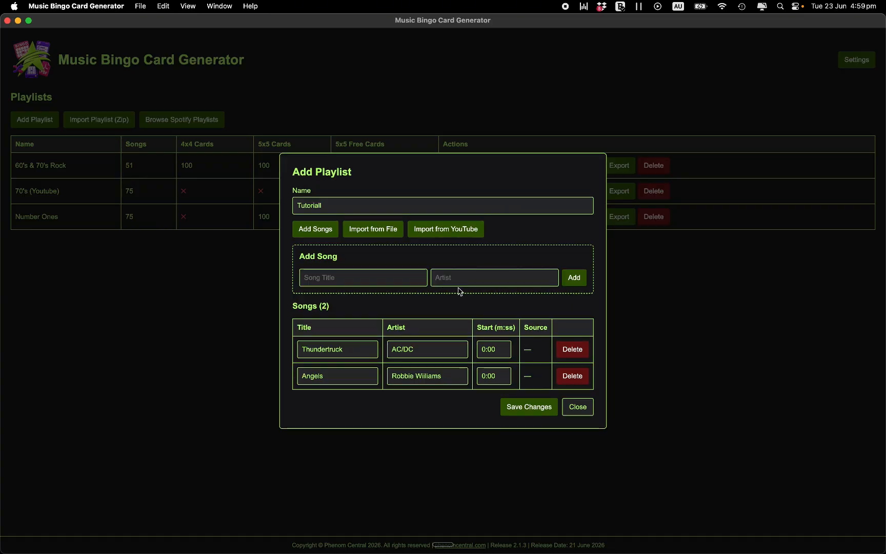
{"action": "type", "text": "Mustang Sally"}
{"action": "key", "text": "Tab"}
{"action": "type", "text": "The Commitments"}
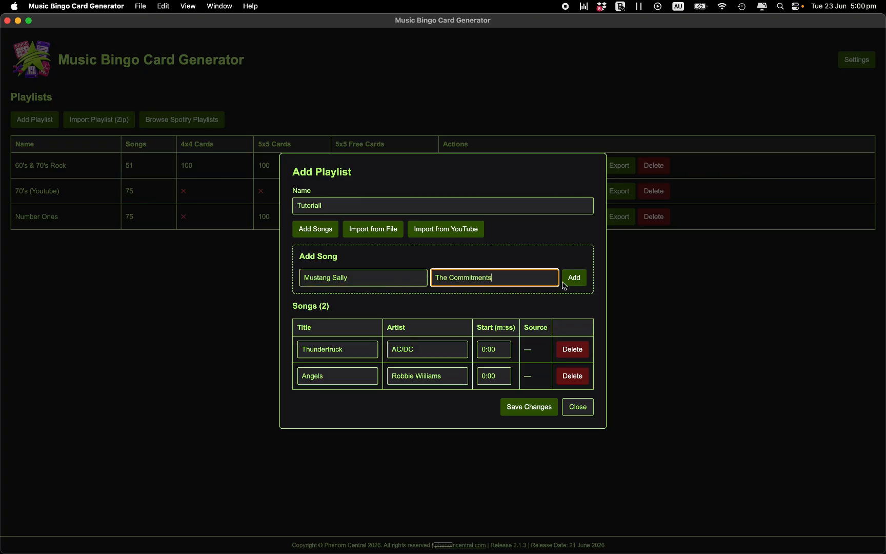
{"action": "left_click", "coordinate": [570, 282]}
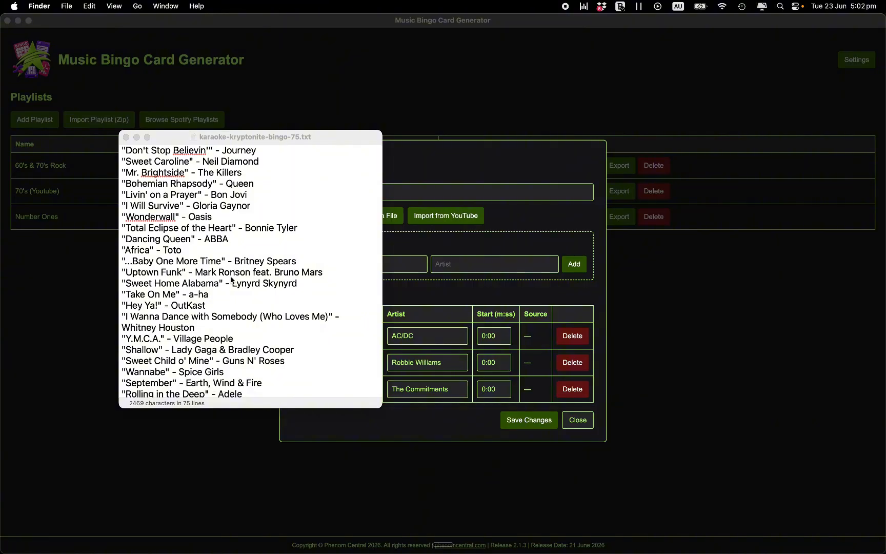
Scroll through the karaoke-kryptonite-bingo-75.txt preview, then close it
{"action": "scroll", "coordinate": [231, 280], "scroll_direction": "down", "scroll_amount": 15}
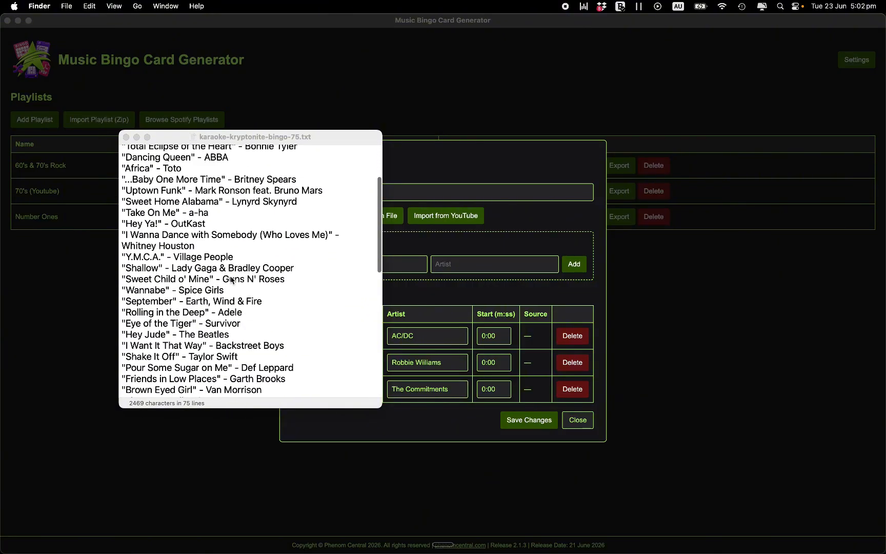
{"action": "scroll", "coordinate": [231, 280], "scroll_direction": "up", "scroll_amount": 10}
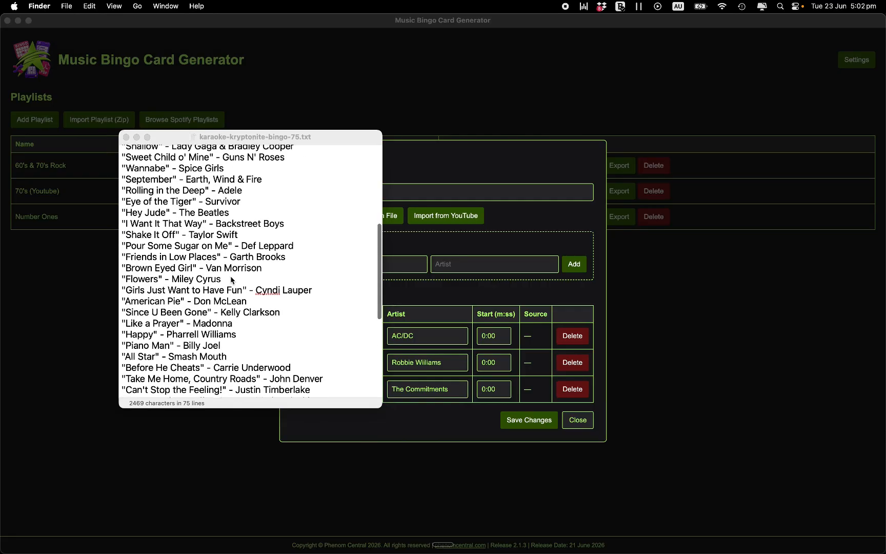
{"action": "left_click", "coordinate": [126, 137]}
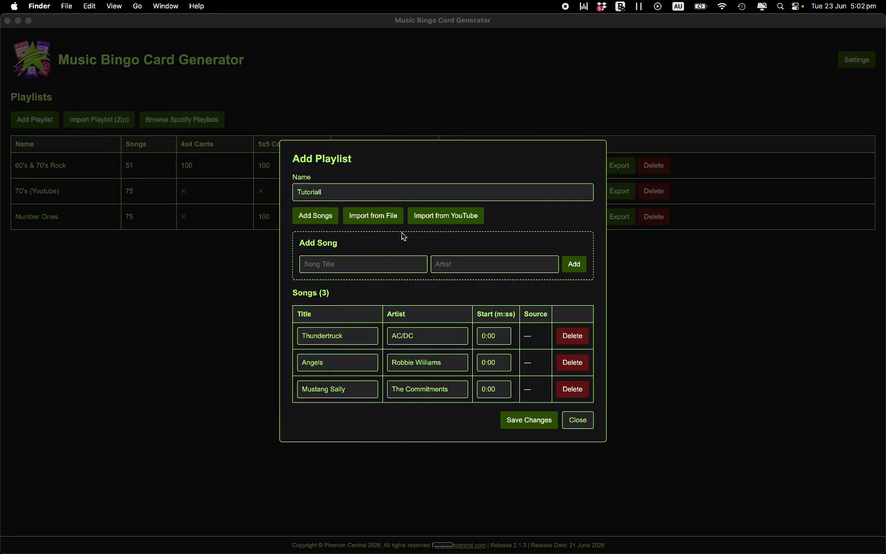
Import karaoke-kryptonite-bingo-75.txt from file, adding its 75 songs to the playlist
{"action": "left_click", "coordinate": [388, 220]}
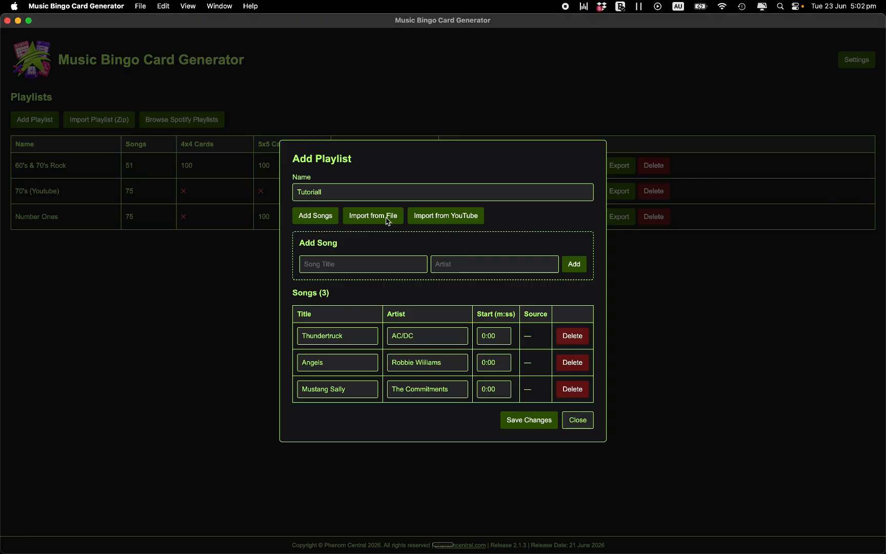
{"action": "left_click", "coordinate": [387, 218]}
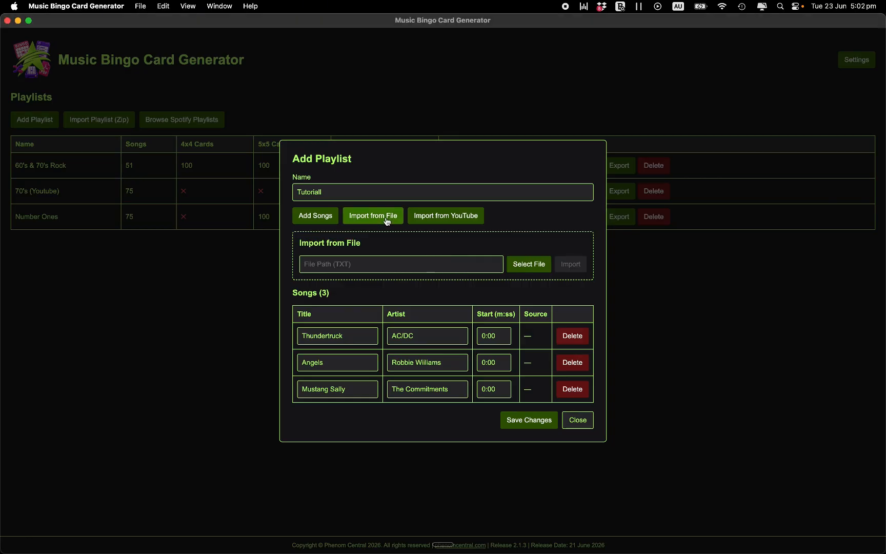
{"action": "left_click", "coordinate": [528, 264]}
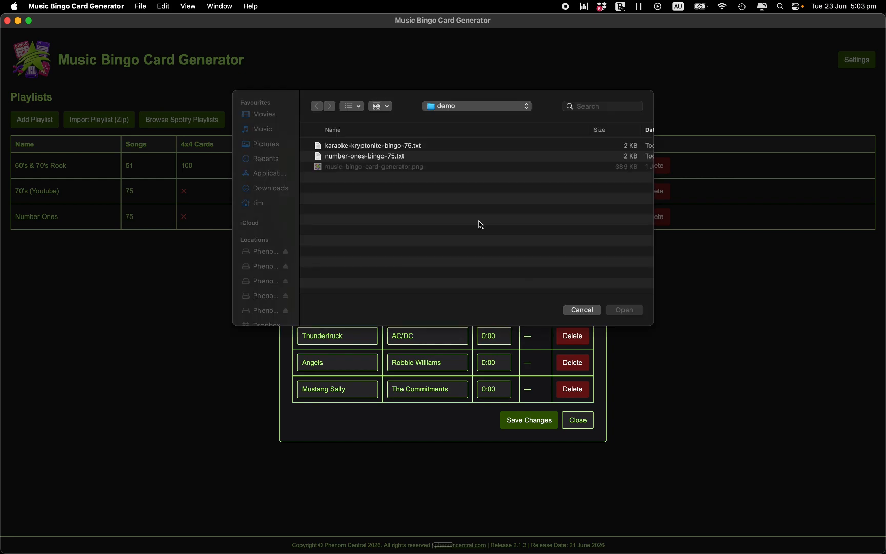
{"action": "left_click", "coordinate": [367, 149]}
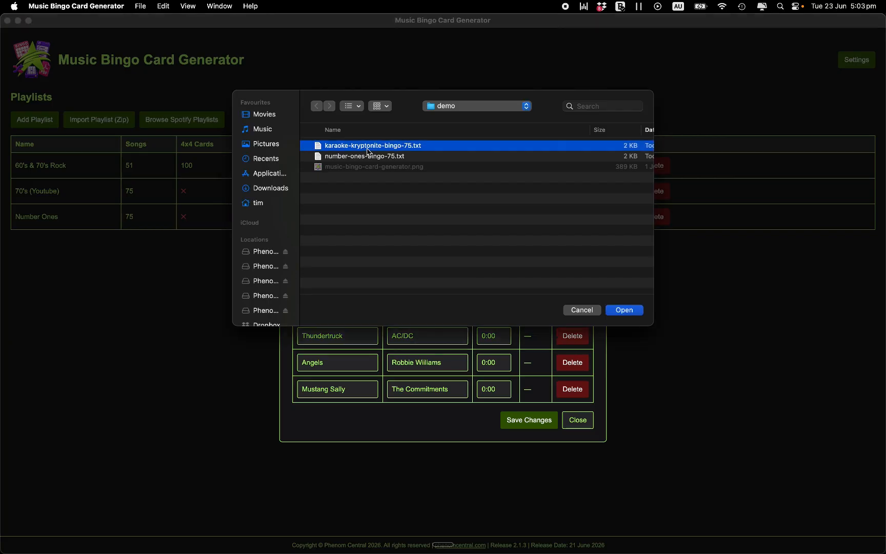
{"action": "left_click", "coordinate": [617, 313]}
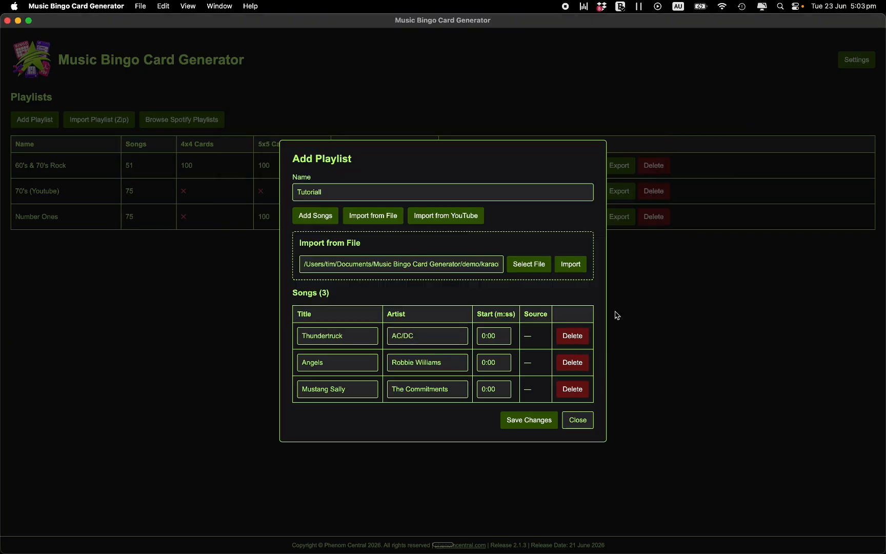
{"action": "left_click", "coordinate": [571, 264]}
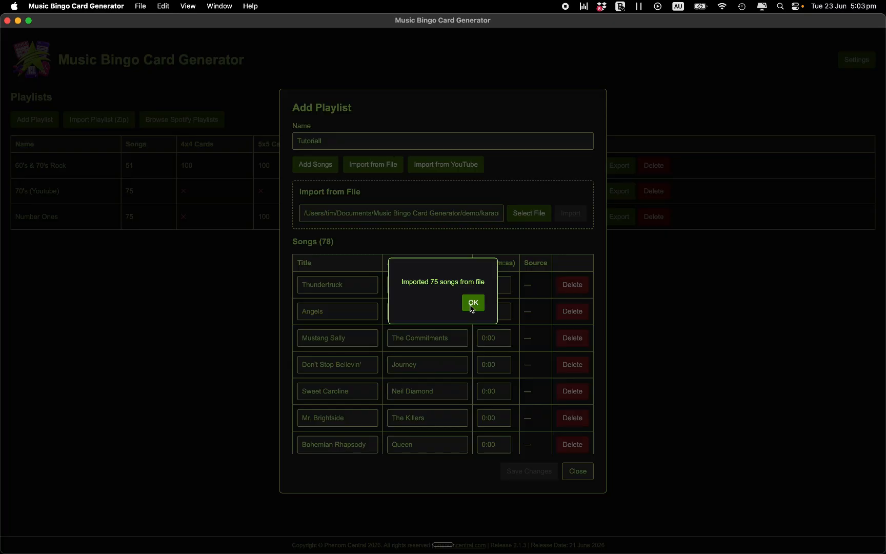
Dismiss the import confirmation and scroll through the Songs list
{"action": "left_click", "coordinate": [472, 304]}
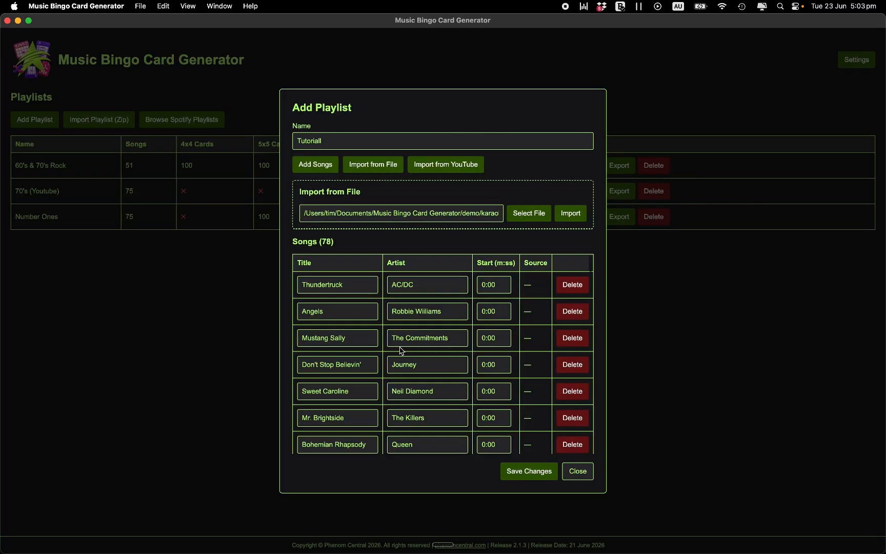
{"action": "scroll", "coordinate": [402, 354], "scroll_direction": "down", "scroll_amount": 2}
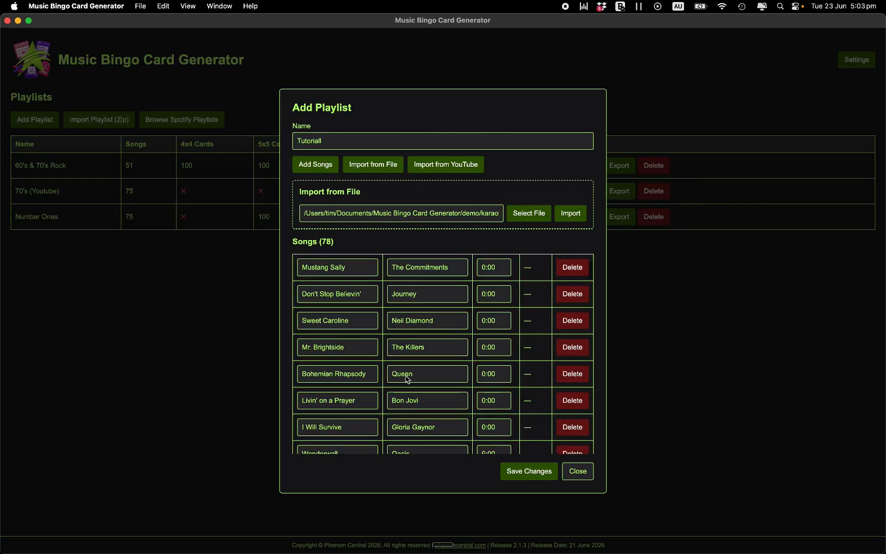
{"action": "scroll", "coordinate": [405, 369], "scroll_direction": "down", "scroll_amount": 2}
{"action": "scroll", "coordinate": [415, 385], "scroll_direction": "down", "scroll_amount": 2}
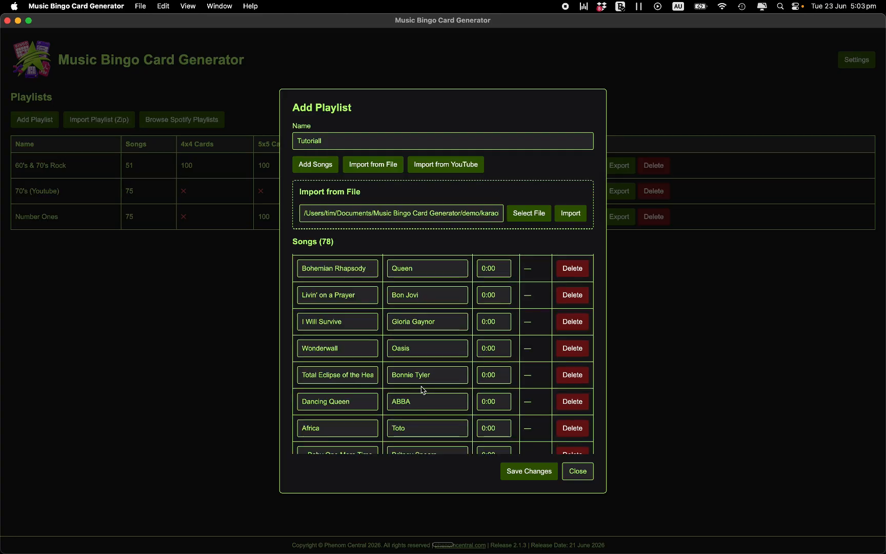
{"action": "scroll", "coordinate": [332, 365], "scroll_direction": "down", "scroll_amount": 1}
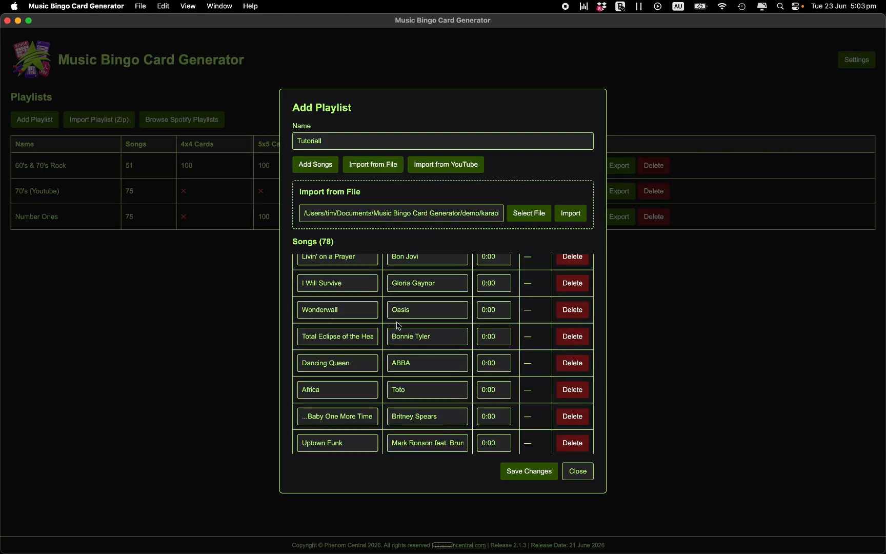
{"action": "scroll", "coordinate": [400, 377], "scroll_direction": "up", "scroll_amount": 2}
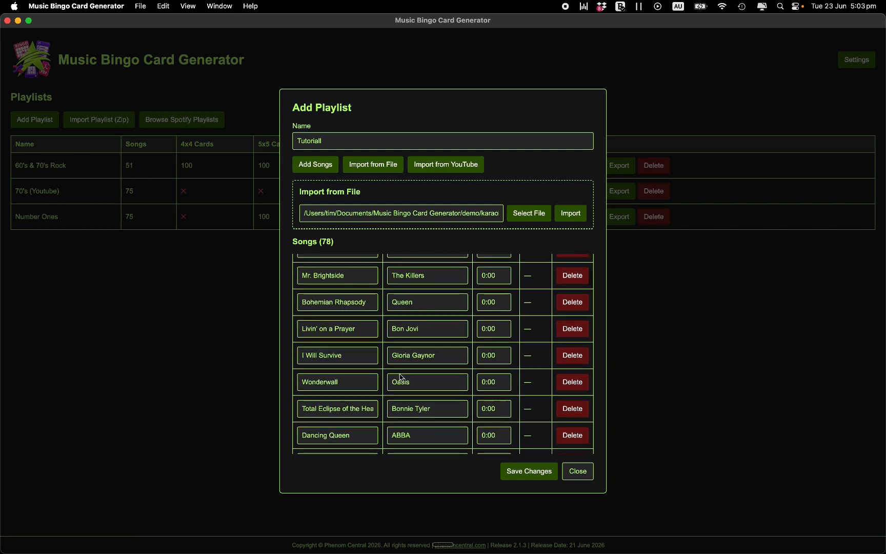
{"action": "scroll", "coordinate": [400, 377], "scroll_direction": "up", "scroll_amount": 2}
{"action": "scroll", "coordinate": [425, 349], "scroll_direction": "up", "scroll_amount": 2}
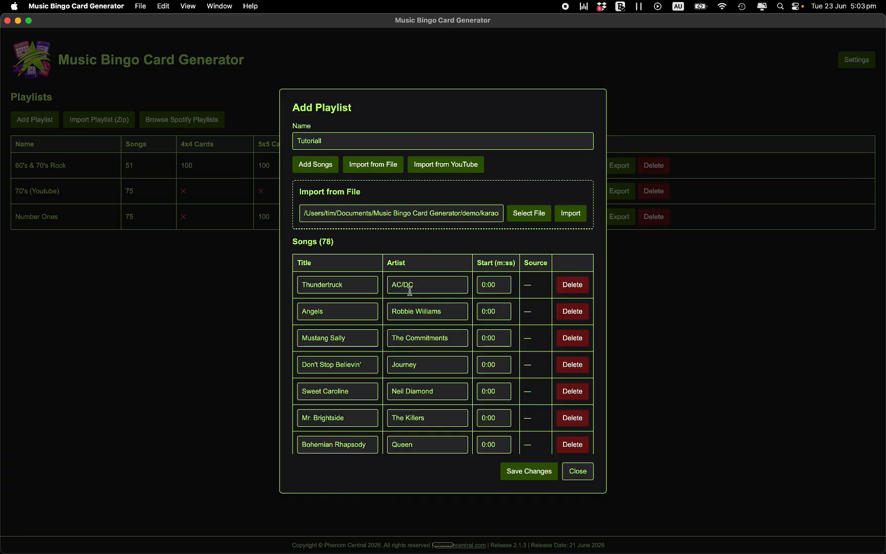
Delete Thunderstruck, Angels and Mustang Sally from the playlist, confirming each removal
{"action": "left_click", "coordinate": [572, 293]}
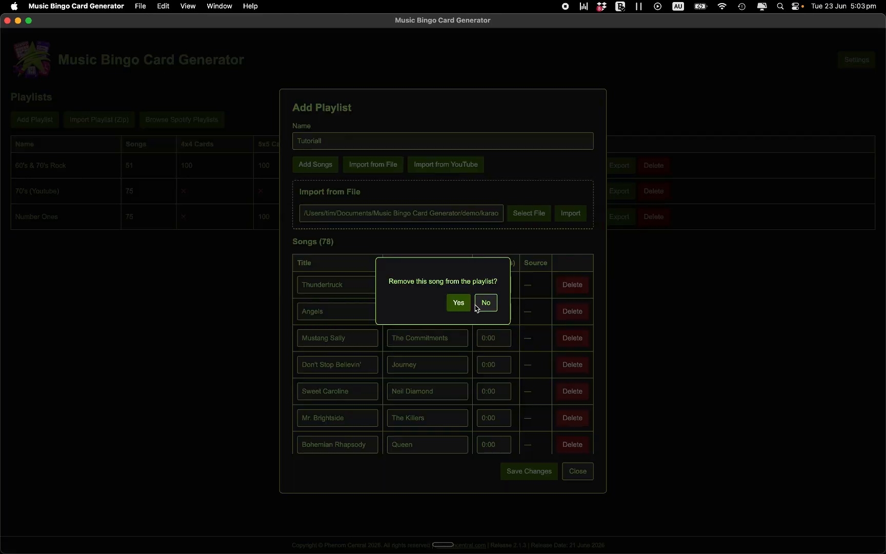
{"action": "left_click", "coordinate": [458, 302]}
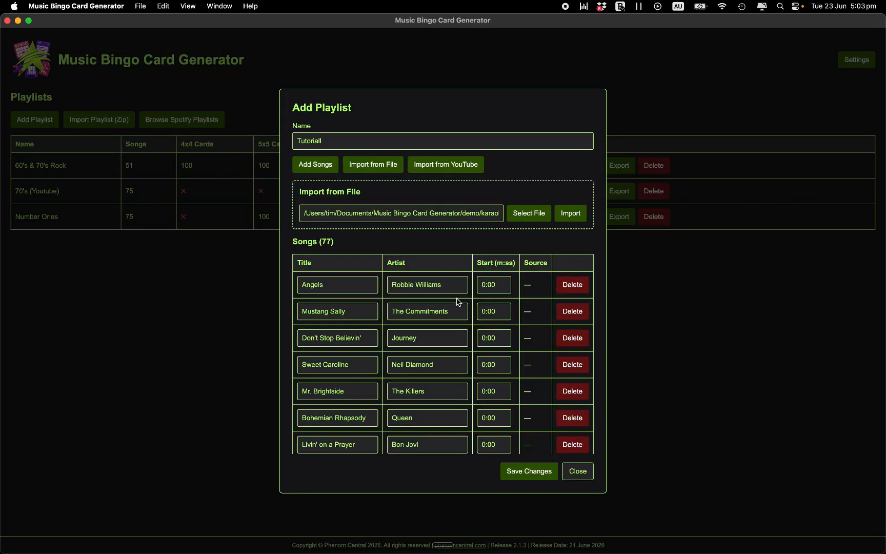
{"action": "left_click", "coordinate": [567, 294]}
{"action": "left_click", "coordinate": [459, 303]}
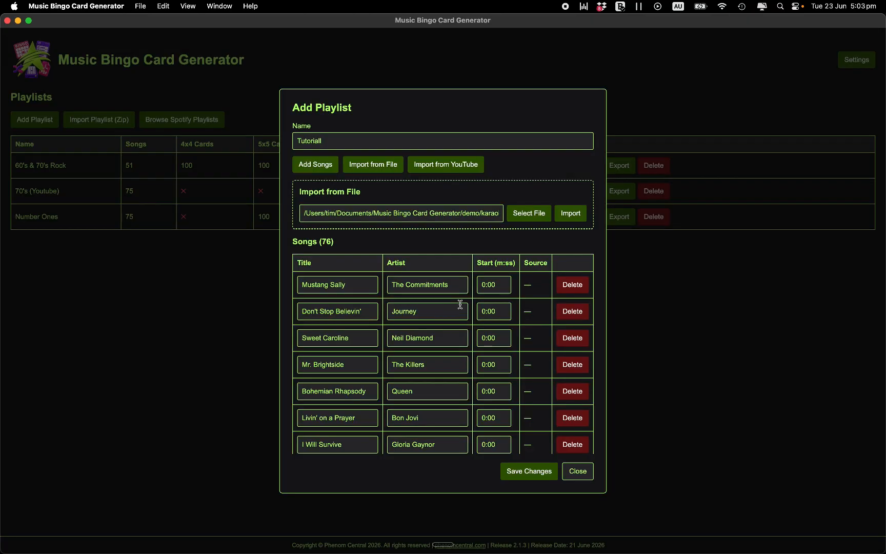
{"action": "left_click", "coordinate": [566, 290]}
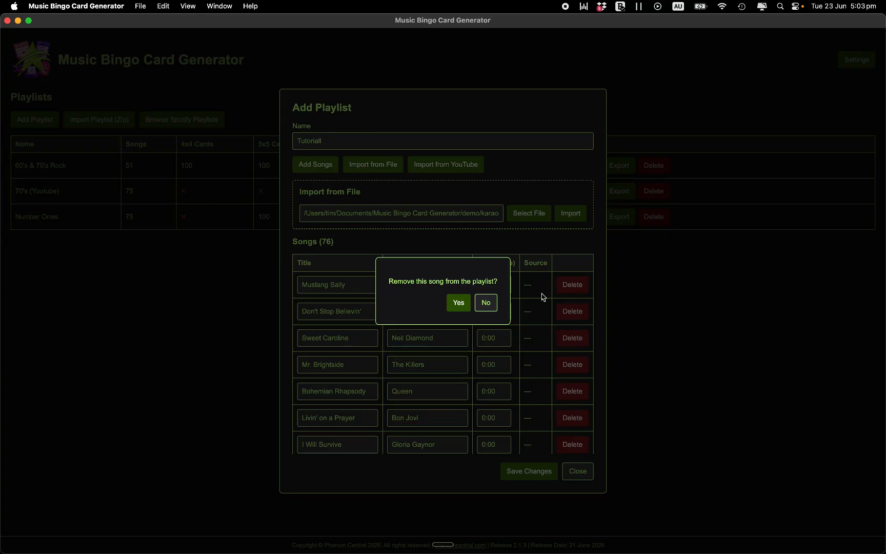
{"action": "left_click", "coordinate": [458, 302]}
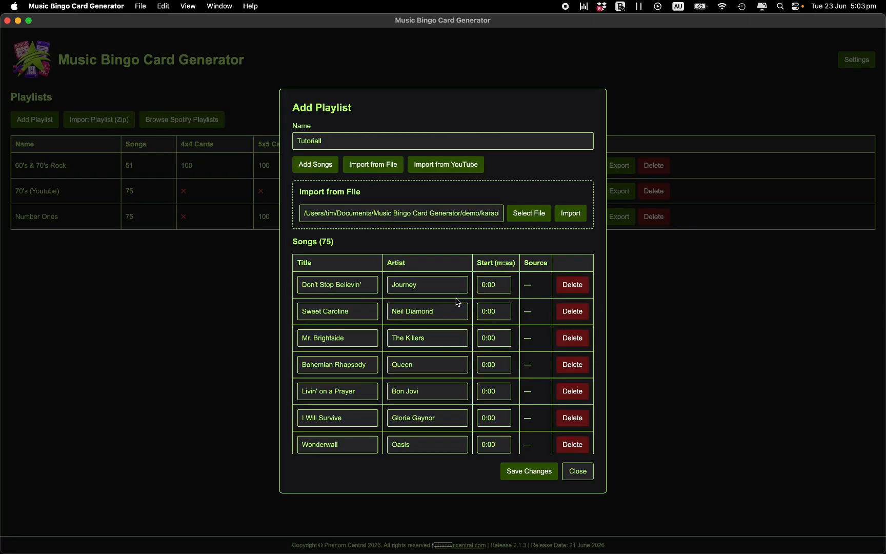
{"action": "left_click", "coordinate": [333, 140]}
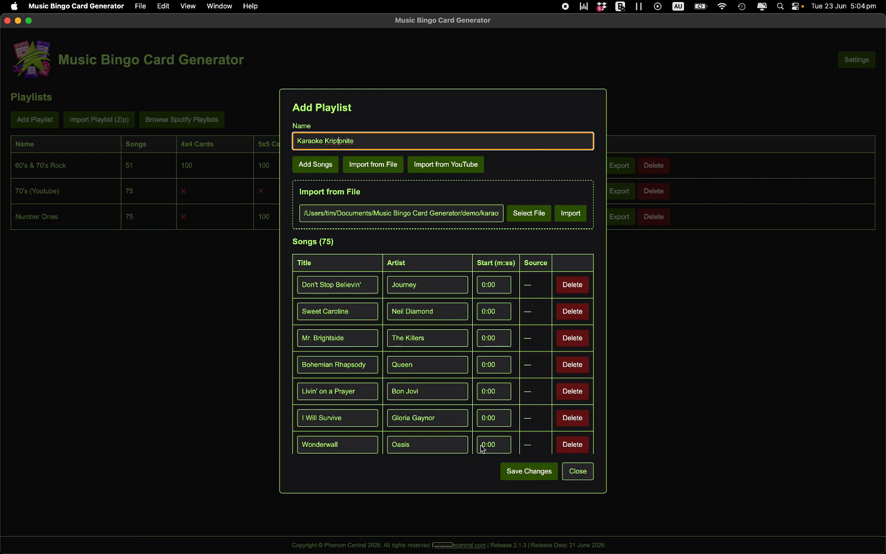
Try editing song titles, undo stray letters in Sweet Caroline, then save Karaoke Kriptonite
{"action": "left_click", "coordinate": [352, 337]}
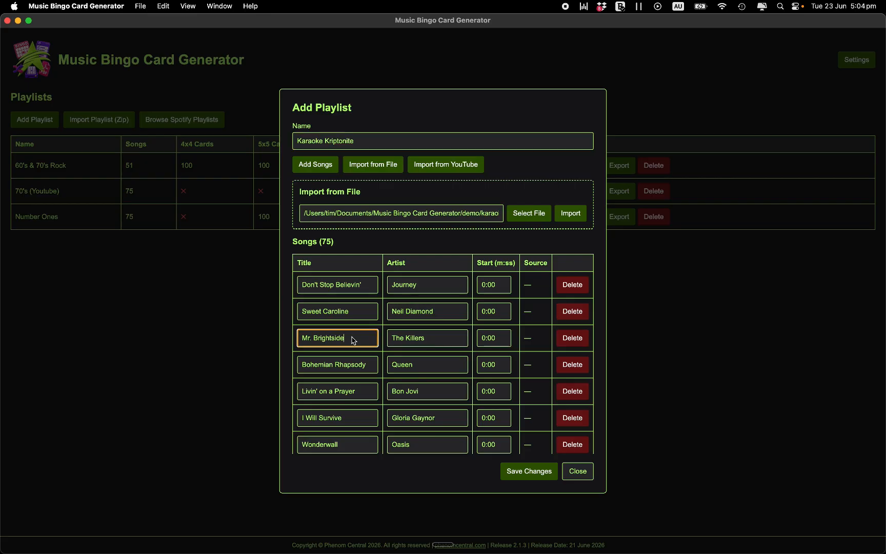
{"action": "left_click", "coordinate": [353, 366]}
{"action": "left_click", "coordinate": [358, 314]}
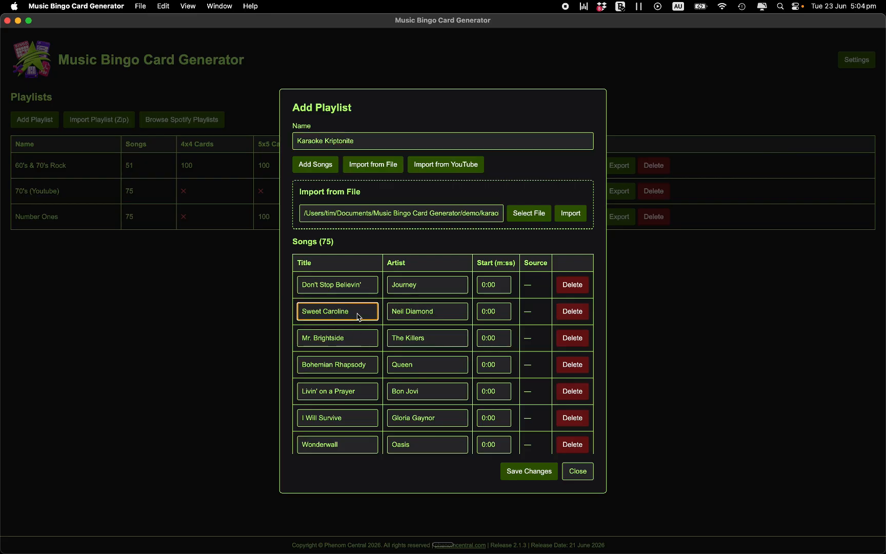
{"action": "type", "text": "dddd"}
{"action": "key", "text": "BackSpace"}
{"action": "key", "text": "BackSpace"}
{"action": "key", "text": "BackSpace"}
{"action": "key", "text": "BackSpace"}
{"action": "key", "text": "BackSpace"}
{"action": "left_click", "coordinate": [361, 341]}
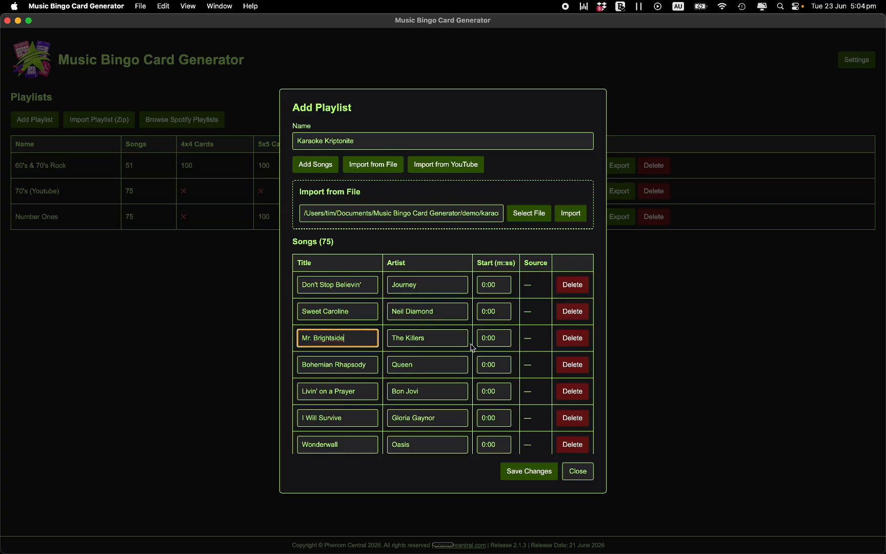
{"action": "left_click", "coordinate": [517, 475]}
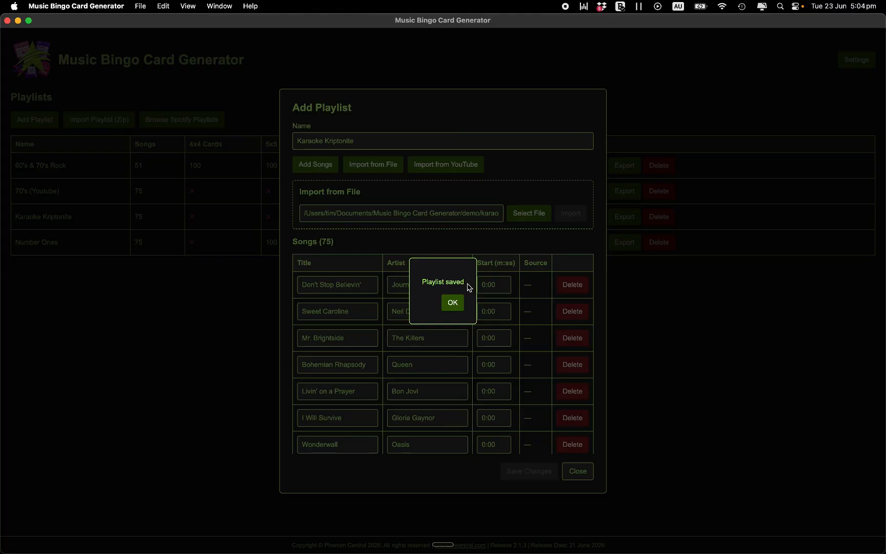
{"action": "left_click", "coordinate": [458, 302]}
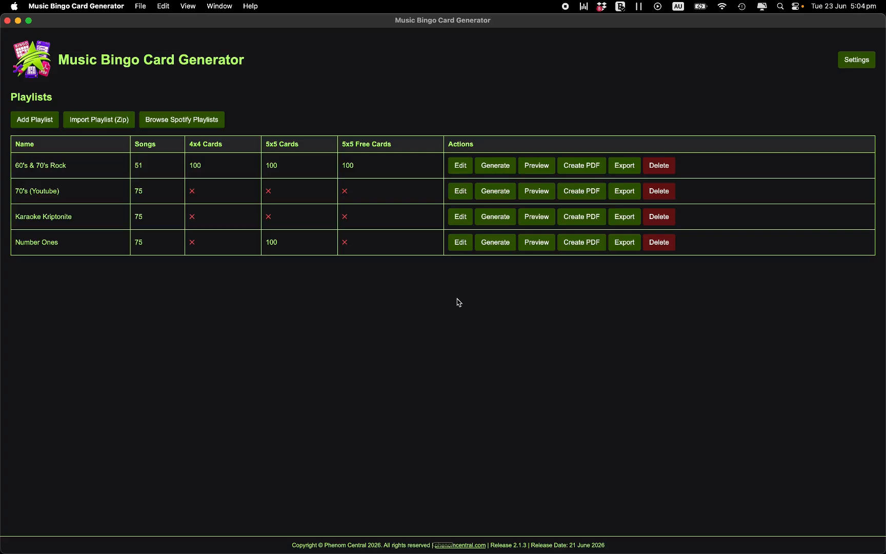